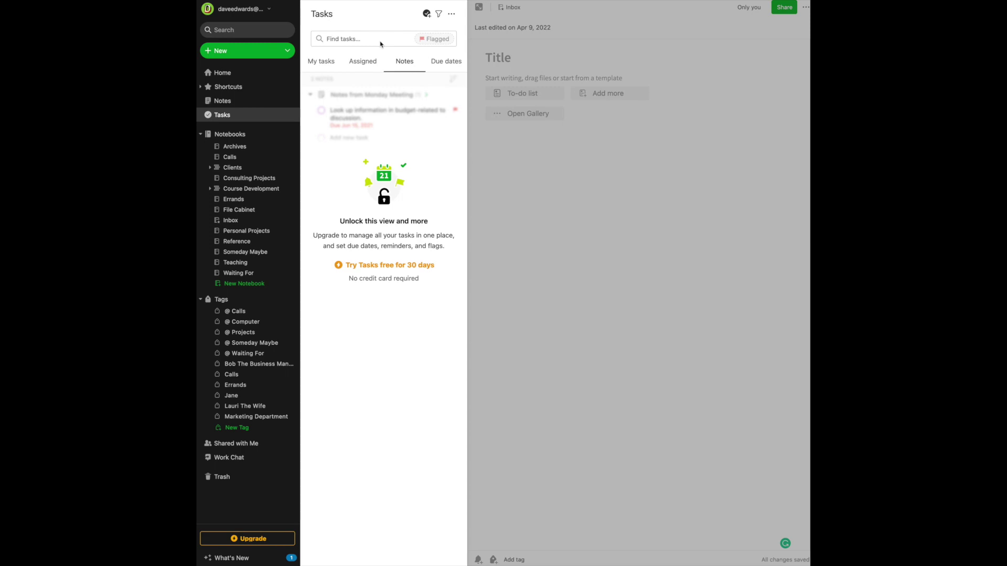
Step: From Home, go to the Calls notebook and create a new untitled note there
{"action": "left_click", "coordinate": [223, 74]}
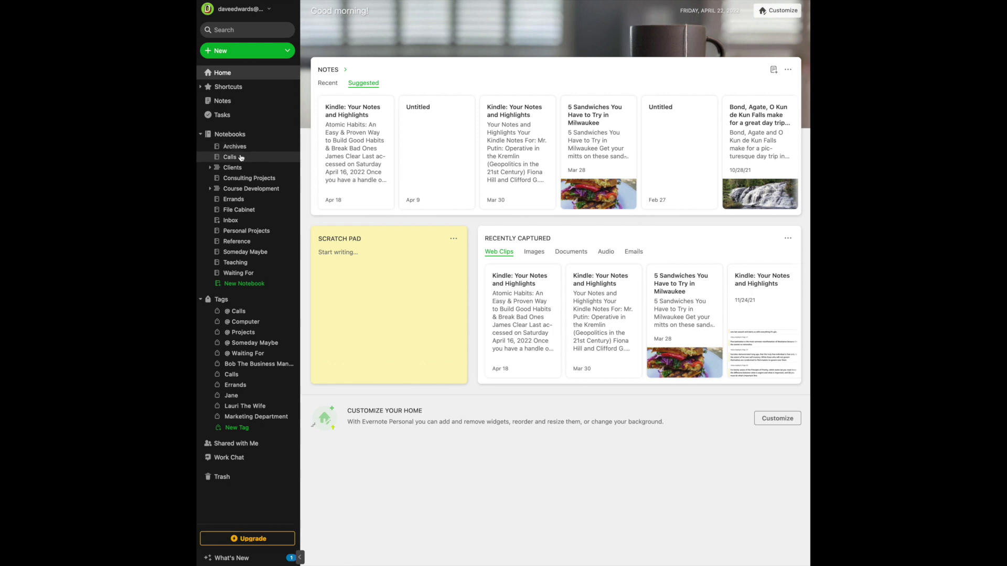
{"action": "left_click", "coordinate": [242, 157]}
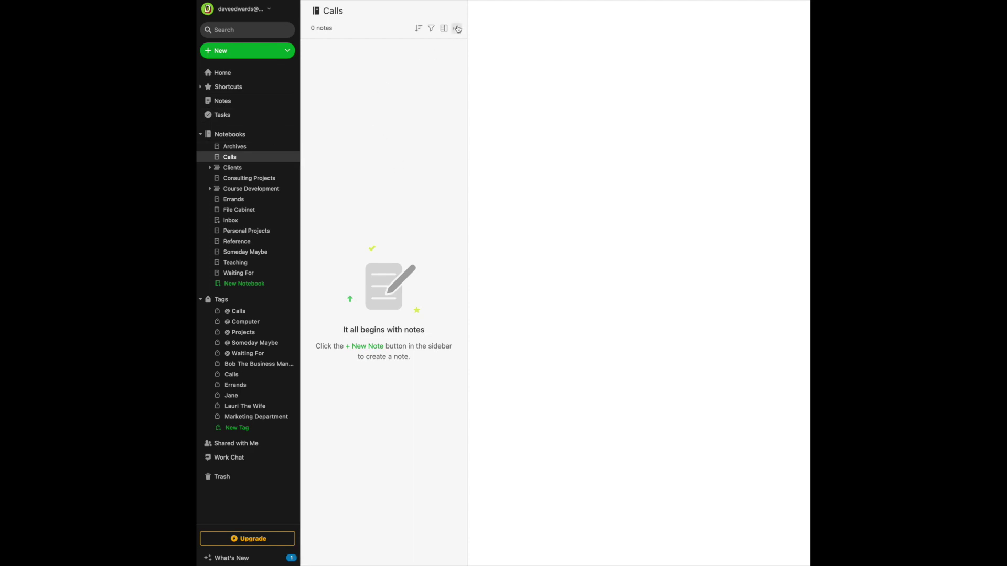
{"action": "key", "text": "ctrl+n"}
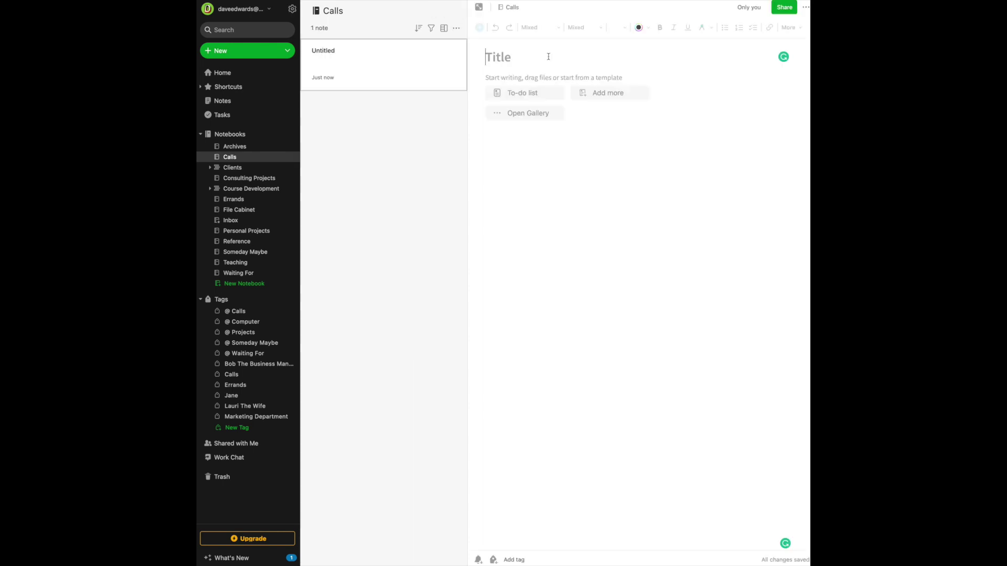
{"action": "type", "text": "Call Bo"}
{"action": "type", "text": "b re P"}
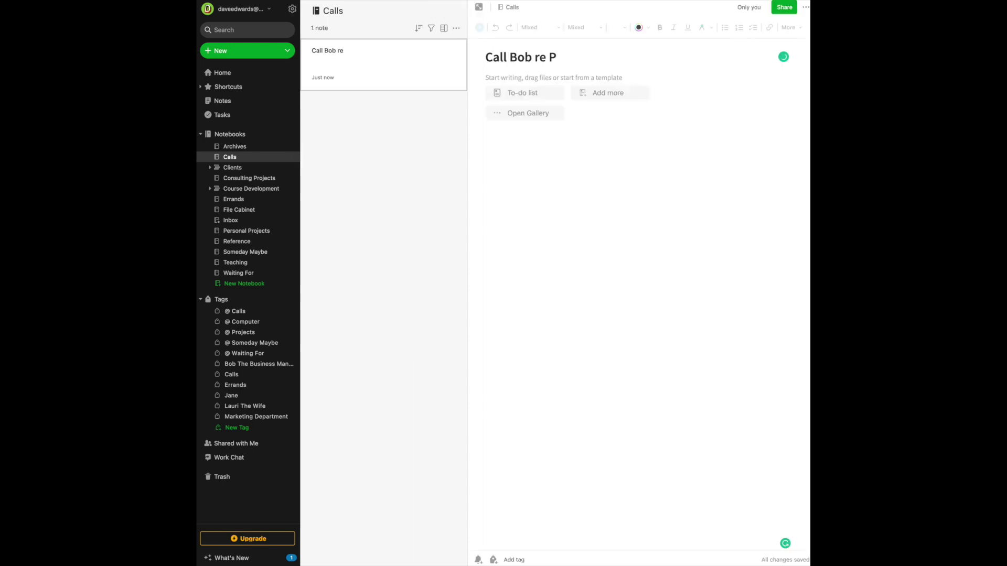
{"action": "type", "text": "roposal"}
Step: Enter 414.555.1212 on its own line in the 'Call Bob re Proposal' note body
{"action": "left_click", "coordinate": [482, 79]}
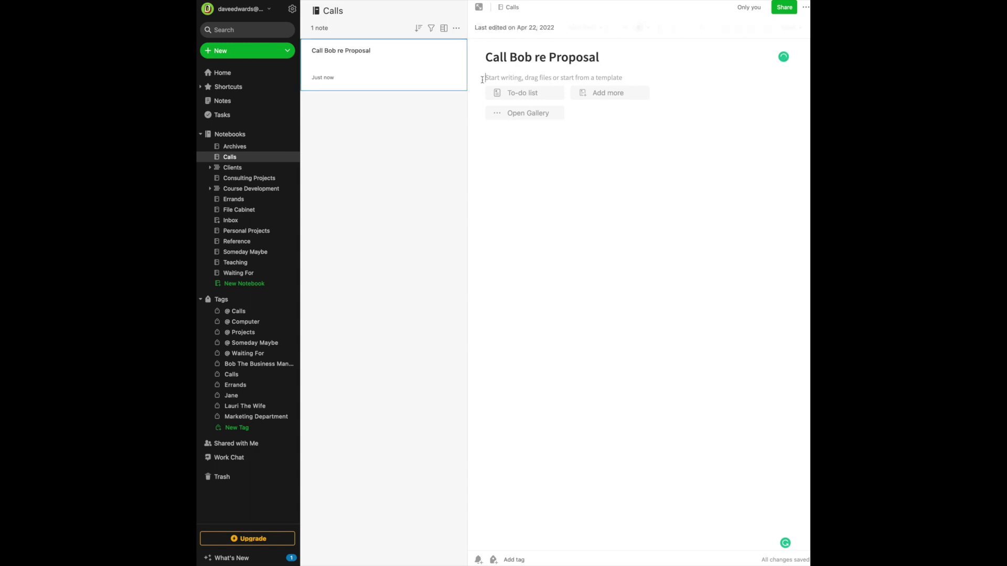
{"action": "type", "text": "4"}
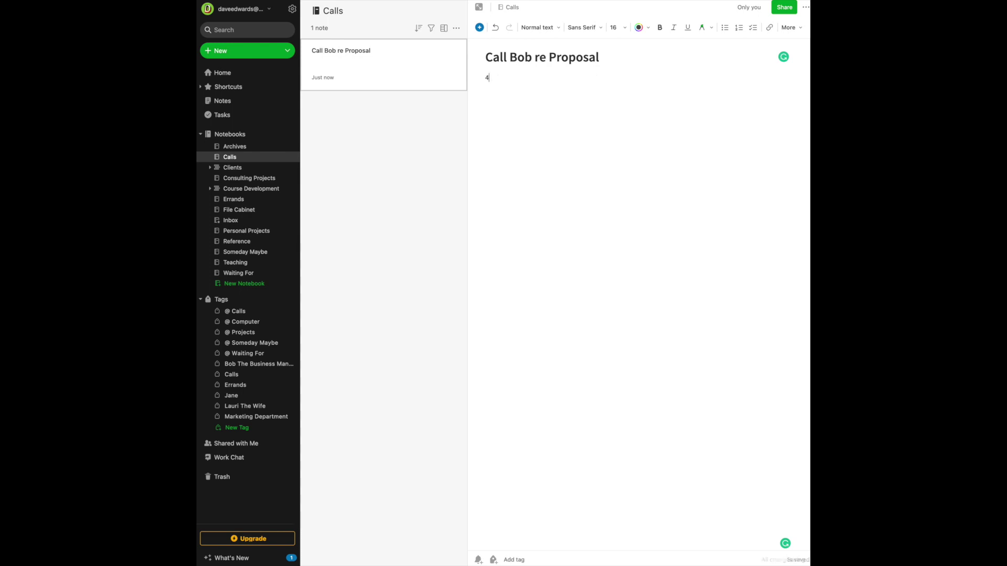
{"action": "type", "text": "14.55"}
{"action": "type", "text": "5.1212"}
{"action": "key", "text": "Return"}
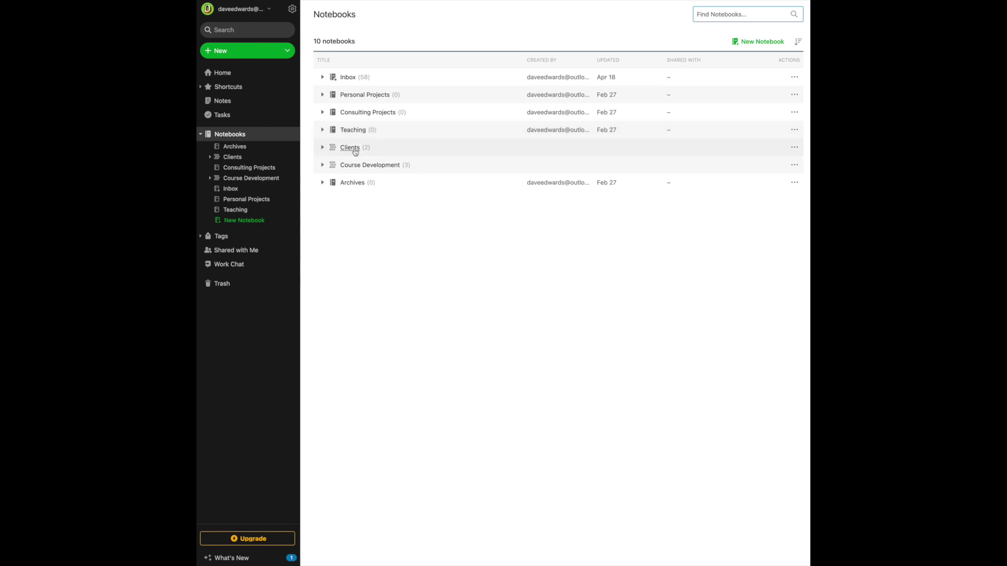
Step: Expand and collapse the Clients and Course Development stacks, then show all tags
{"action": "left_click", "coordinate": [322, 149]}
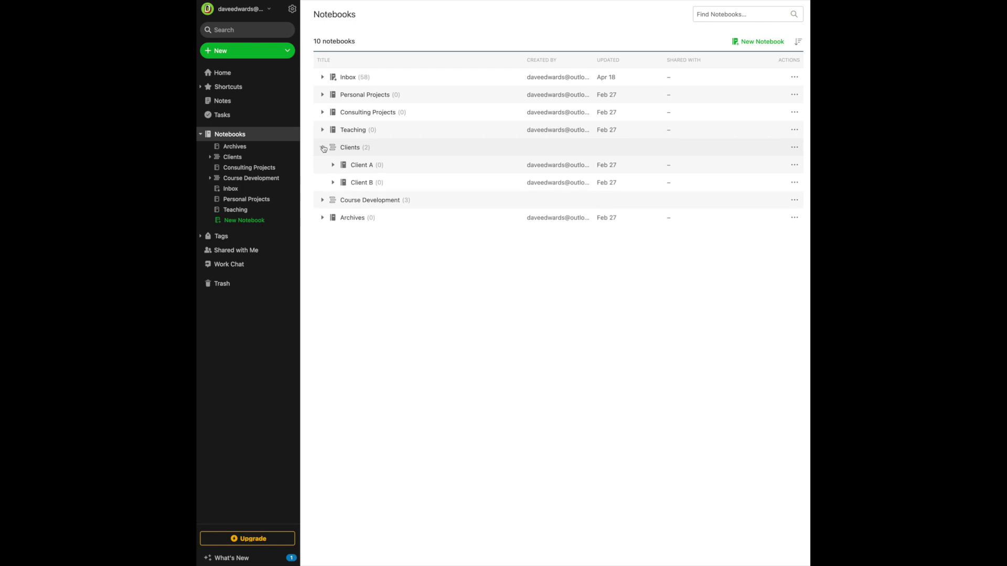
{"action": "left_click", "coordinate": [322, 148]}
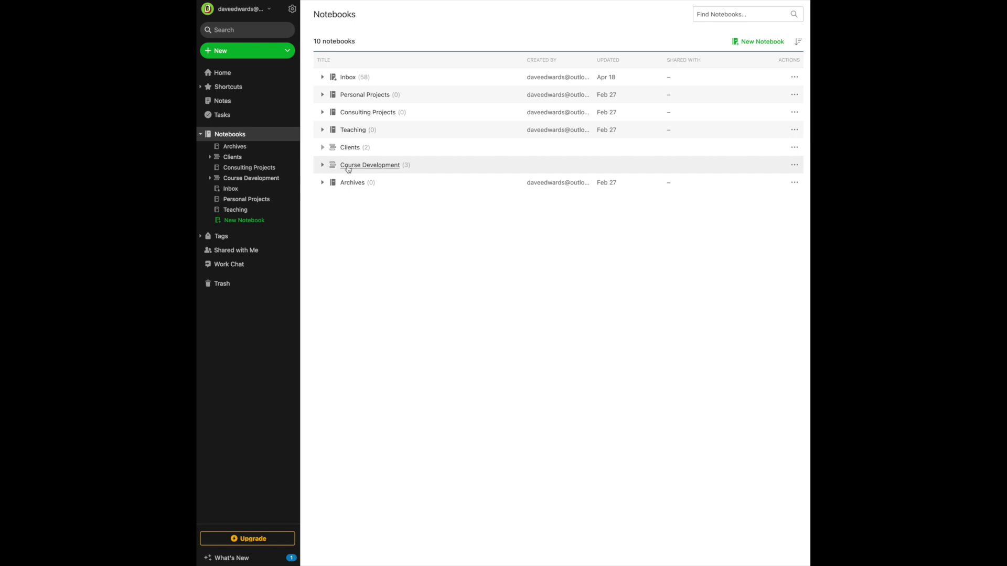
{"action": "left_click", "coordinate": [323, 166]}
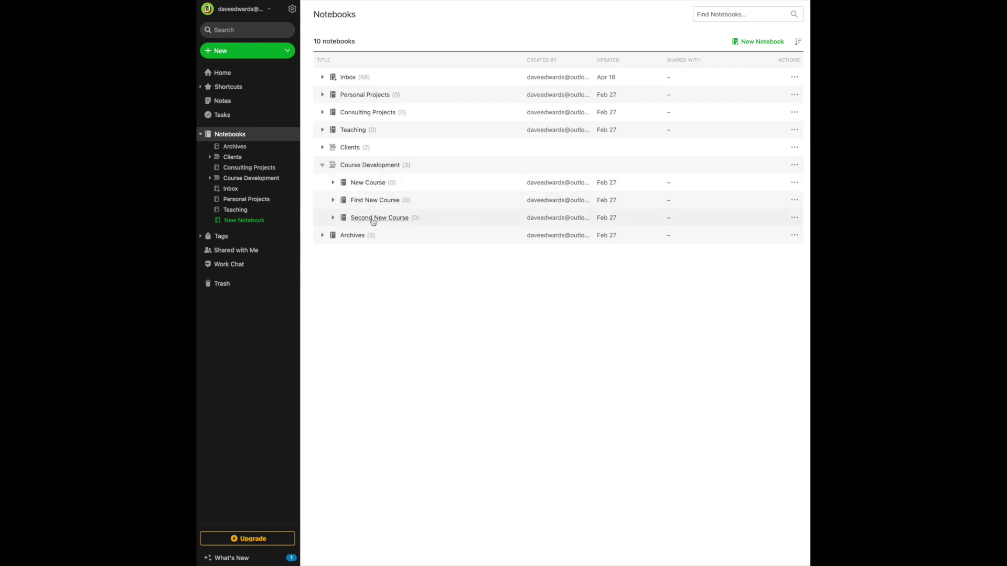
{"action": "left_click", "coordinate": [322, 167]}
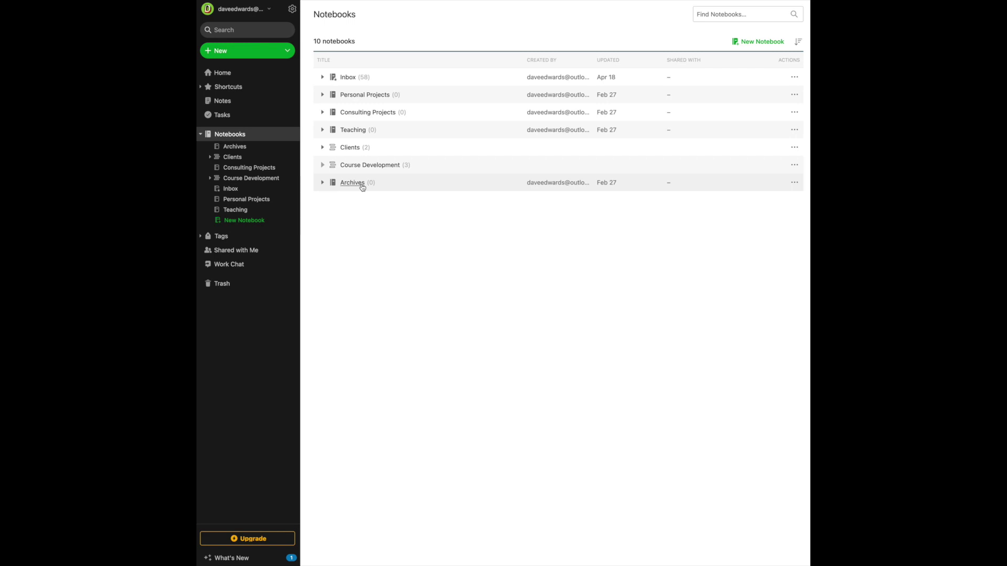
{"action": "left_click", "coordinate": [203, 238]}
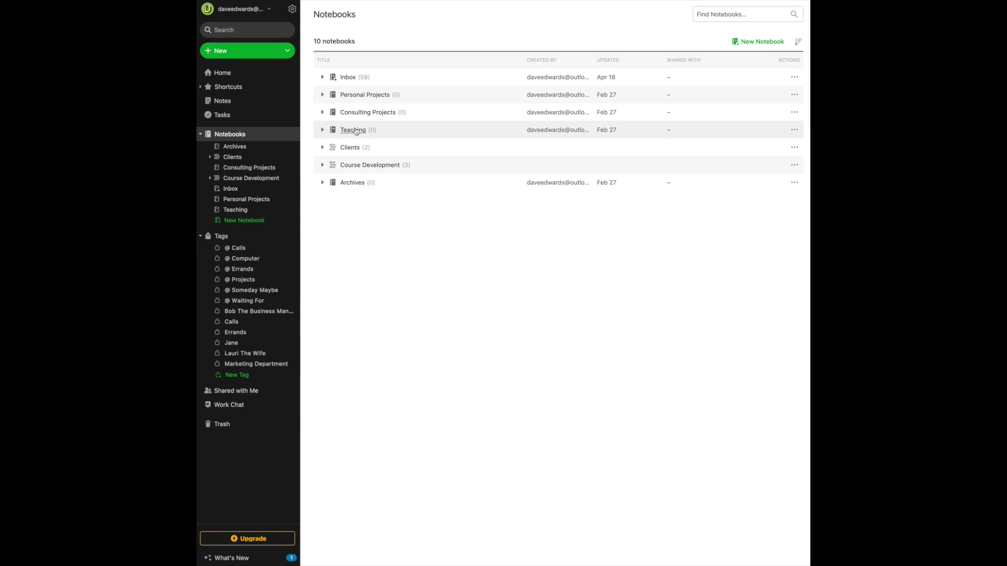
Step: Write a Teaching note 'Leadership Curriculum' with filler lines and 'CALL JOHN RE PROPOSAL 555 1212'
{"action": "left_click", "coordinate": [353, 129]}
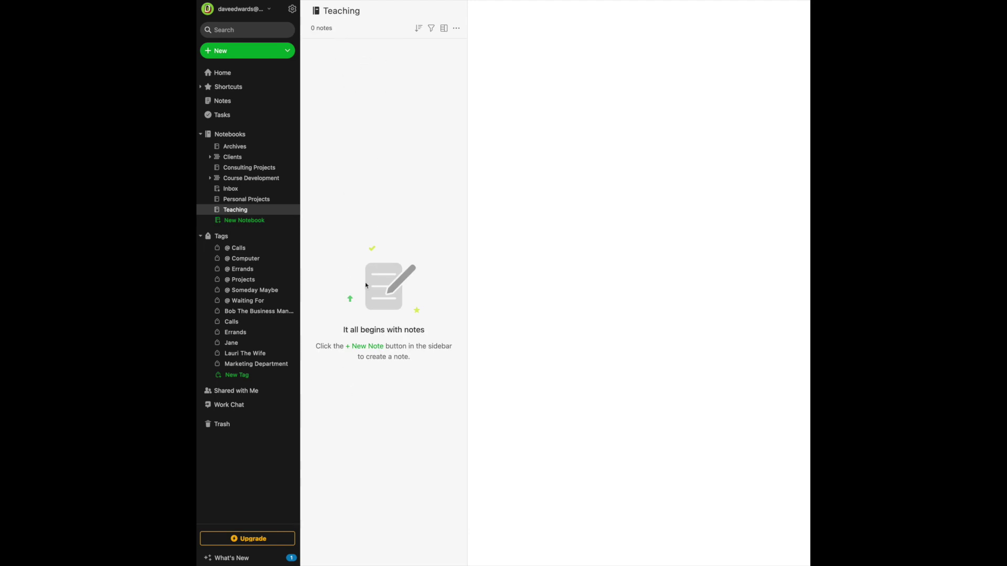
{"action": "key", "text": "ctrl+n"}
{"action": "type", "text": "Leadership "}
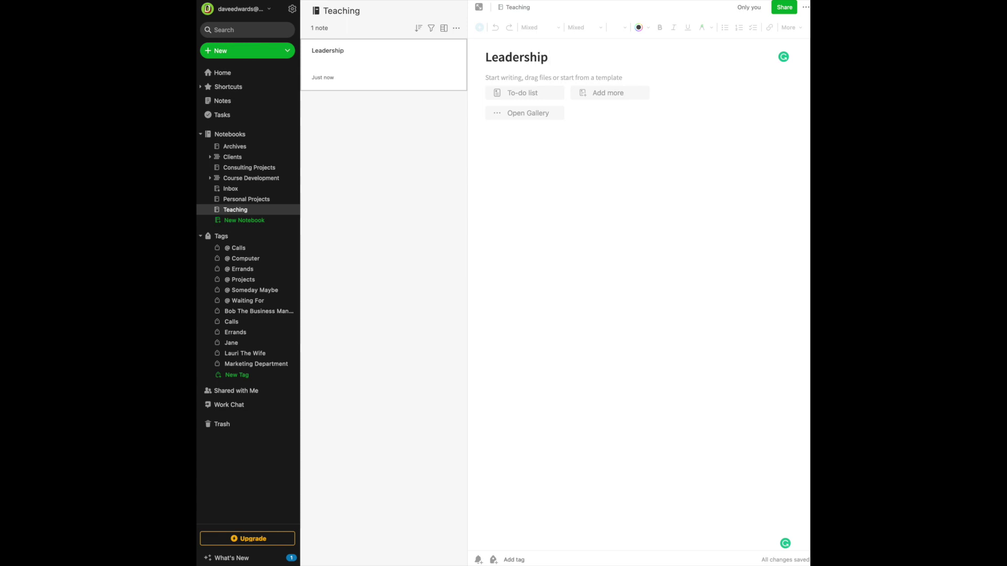
{"action": "type", "text": "Curriculum"}
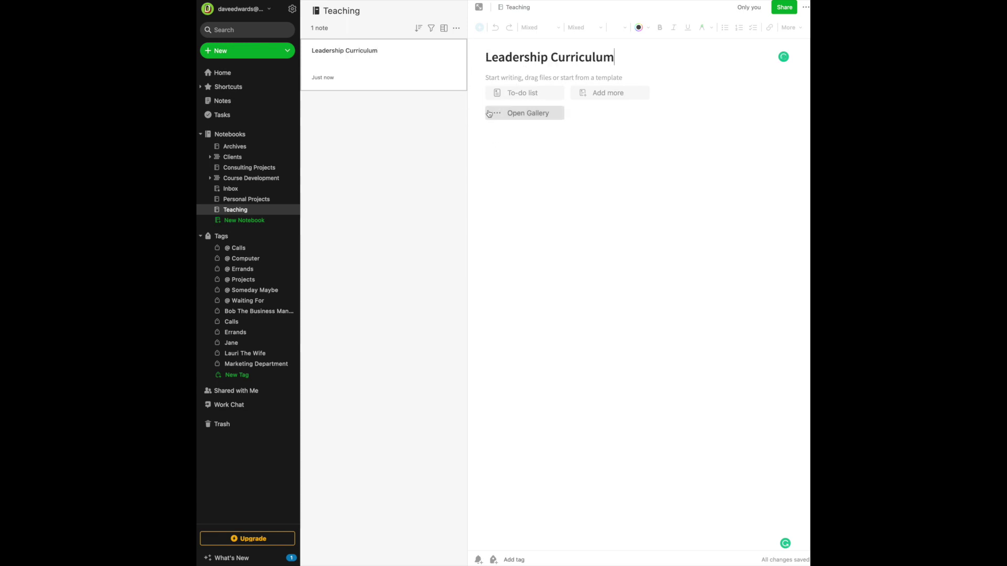
{"action": "left_click", "coordinate": [489, 77]}
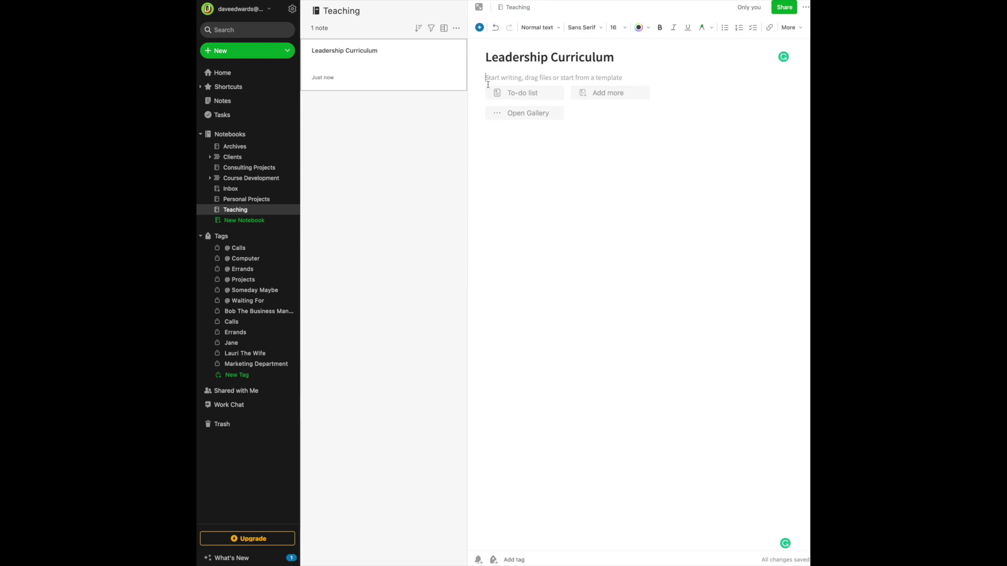
{"action": "type", "text": "aksdalskdalsjkaksd"}
{"action": "key", "text": "Return"}
{"action": "type", "text": ";kasd"}
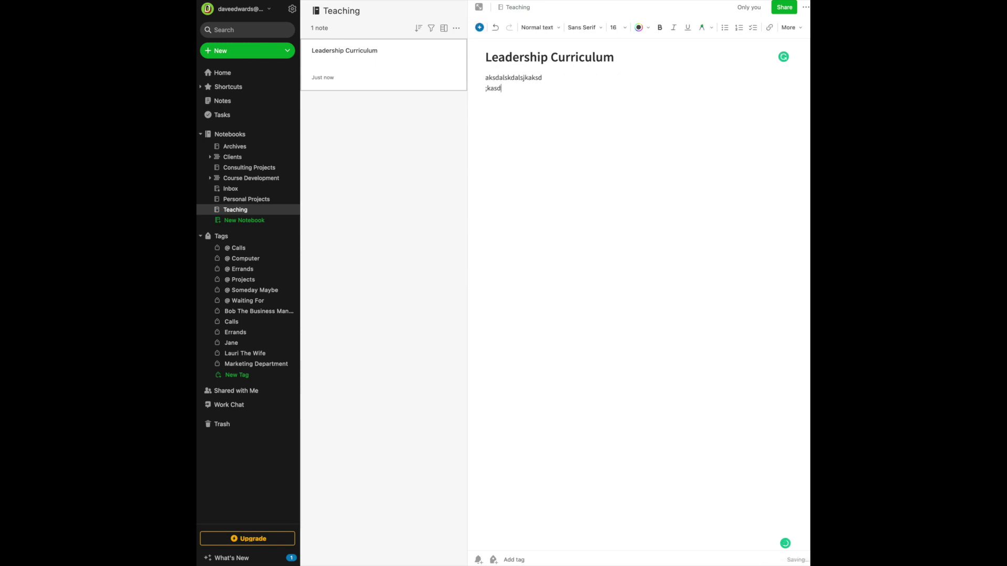
{"action": "type", "text": "f;asfalsdfjasldkafjl;ds"}
{"action": "key", "text": "Return"}
{"action": "key", "text": "Return"}
{"action": "type", "text": "CALL"}
{"action": "type", "text": " JOHN RE"}
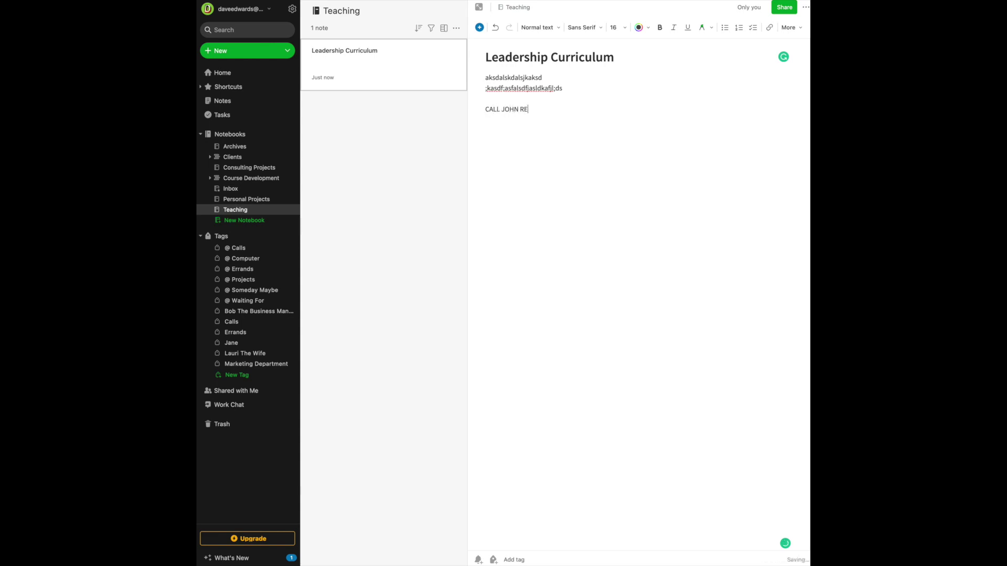
{"action": "type", "text": " PROP"}
{"action": "type", "text": "OSAL"}
{"action": "type", "text": "555"}
{"action": "type", "text": " 1212"}
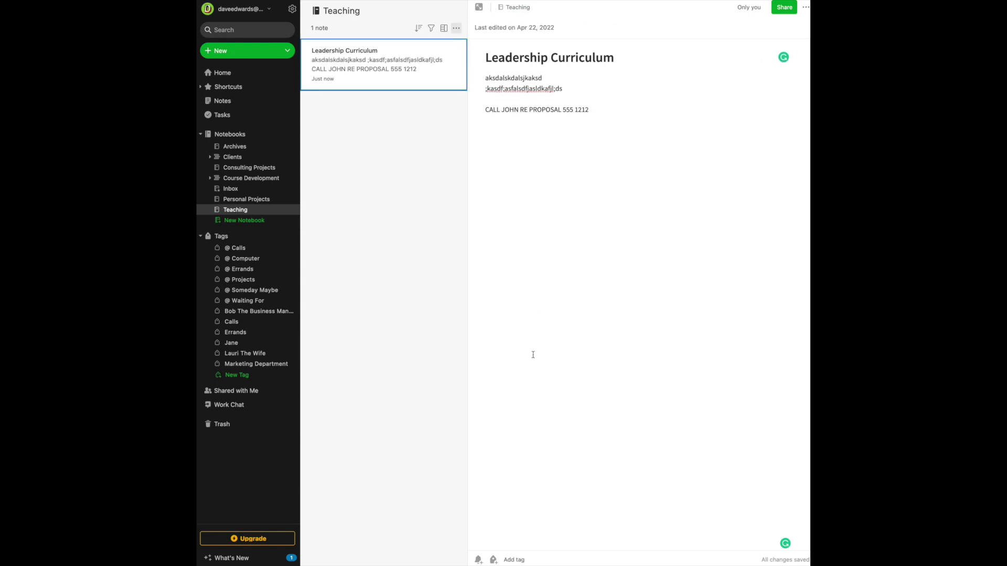
{"action": "left_click", "coordinate": [512, 560]}
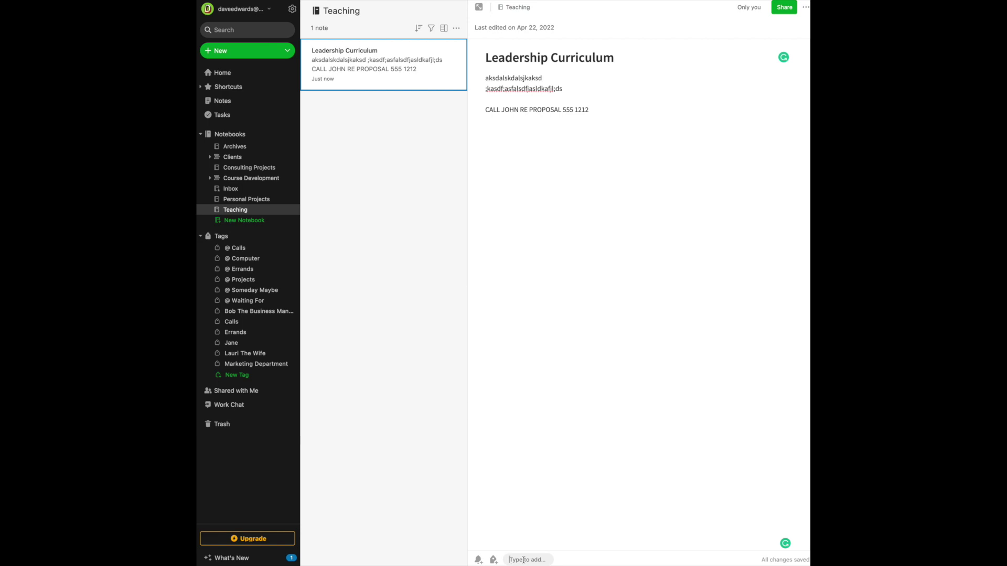
{"action": "type", "text": "@ CA"}
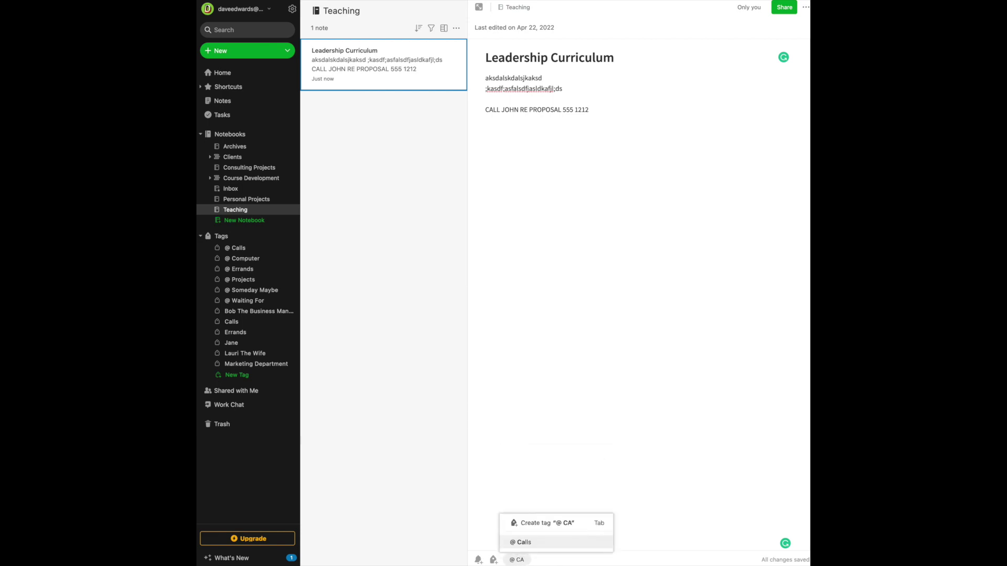
Step: Apply the existing @ Calls tag to the Leadership Curriculum note
{"action": "left_click", "coordinate": [533, 543]}
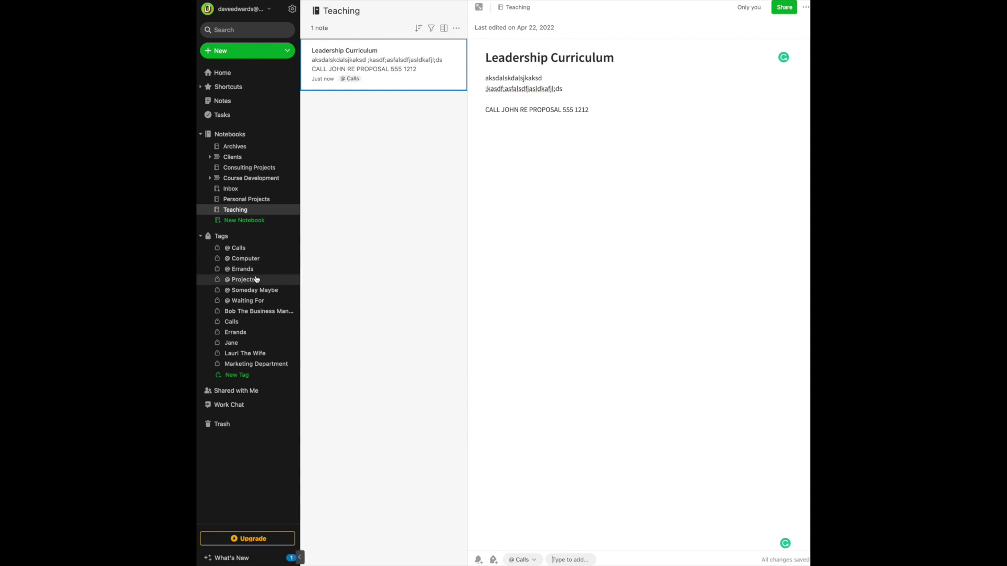
Step: Filter by @ Calls, check Consulting Projects and the empty @ Computer tag, then reapply @ Calls
{"action": "left_click", "coordinate": [238, 248]}
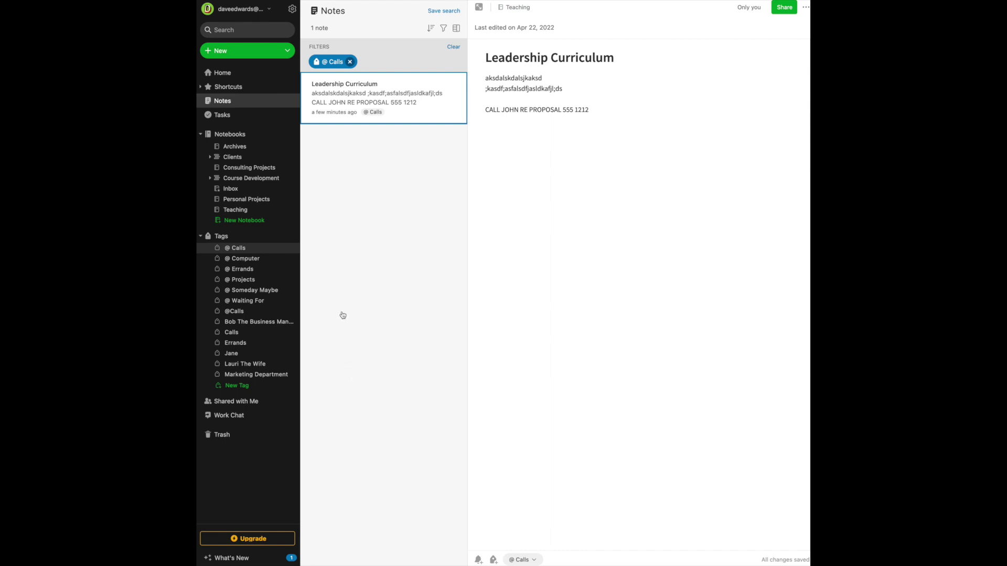
{"action": "left_click", "coordinate": [265, 169]}
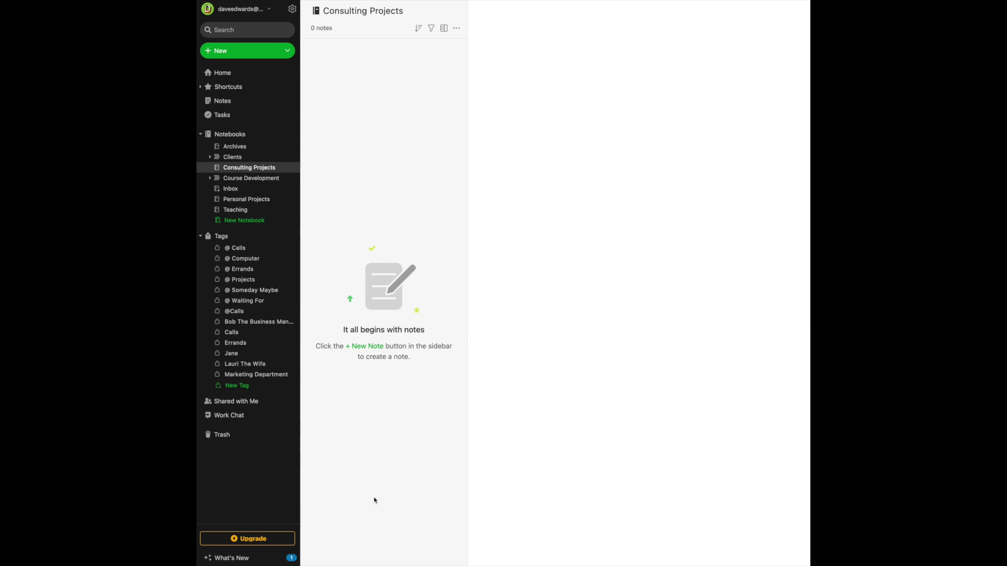
{"action": "left_click", "coordinate": [245, 258]}
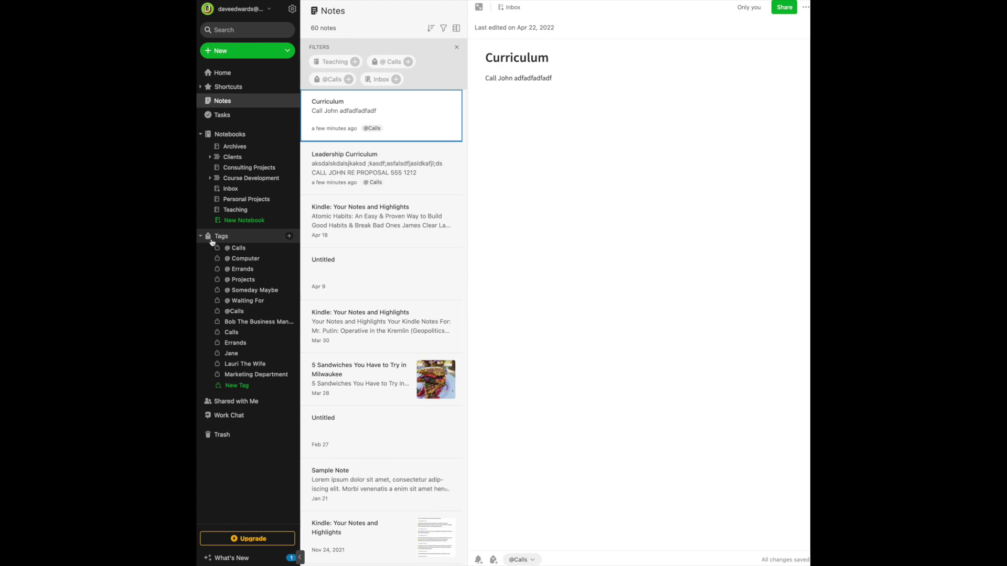
{"action": "left_click", "coordinate": [238, 249]}
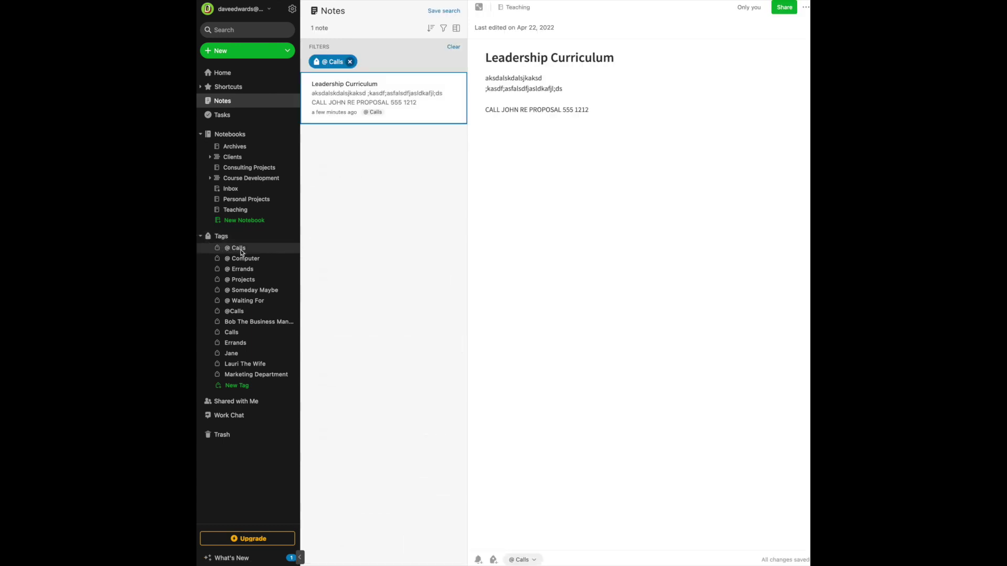